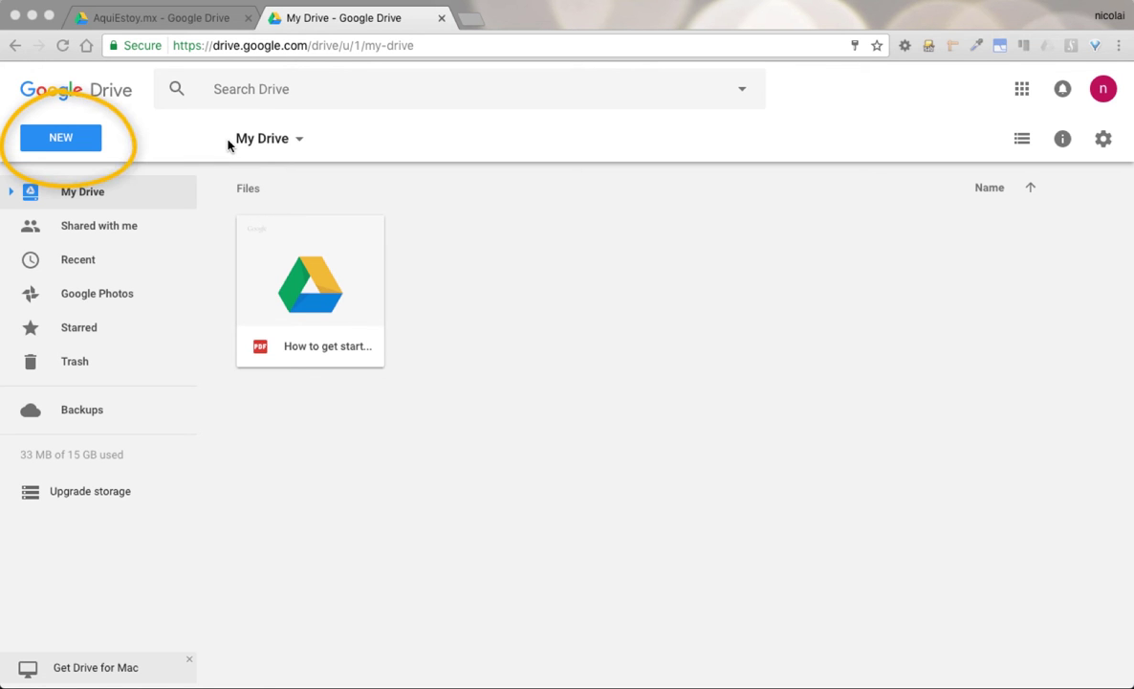
Step: Create a folder named 'Personal Files' in My Drive
left_click(89, 142)
left_click(89, 142)
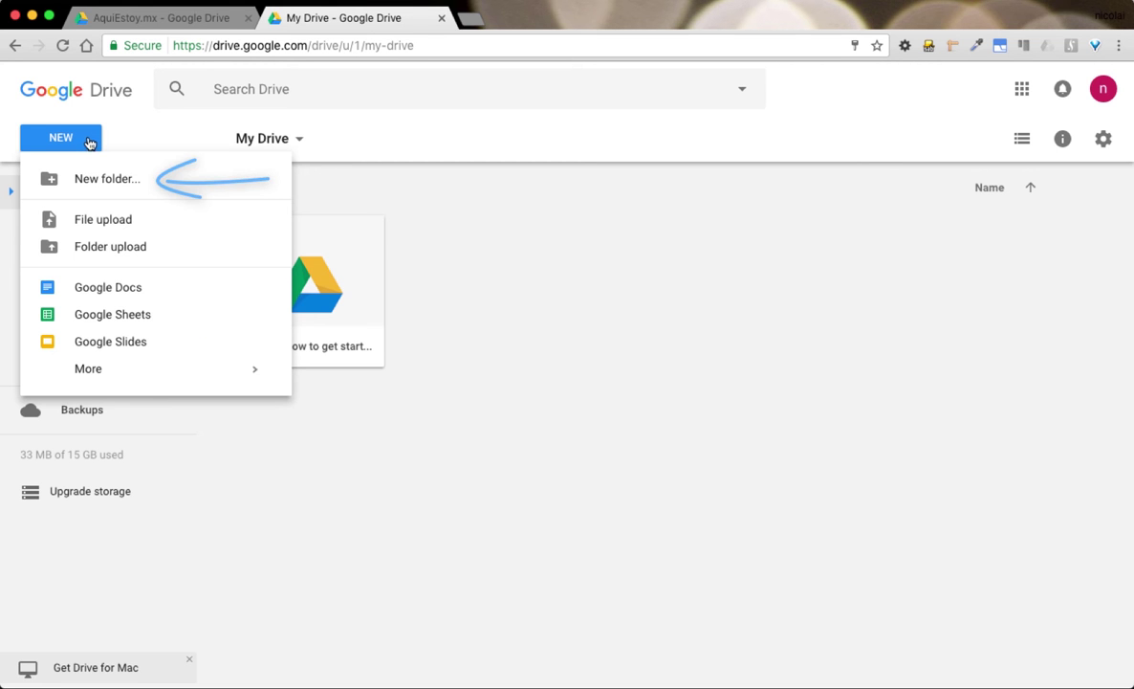
left_click(98, 180)
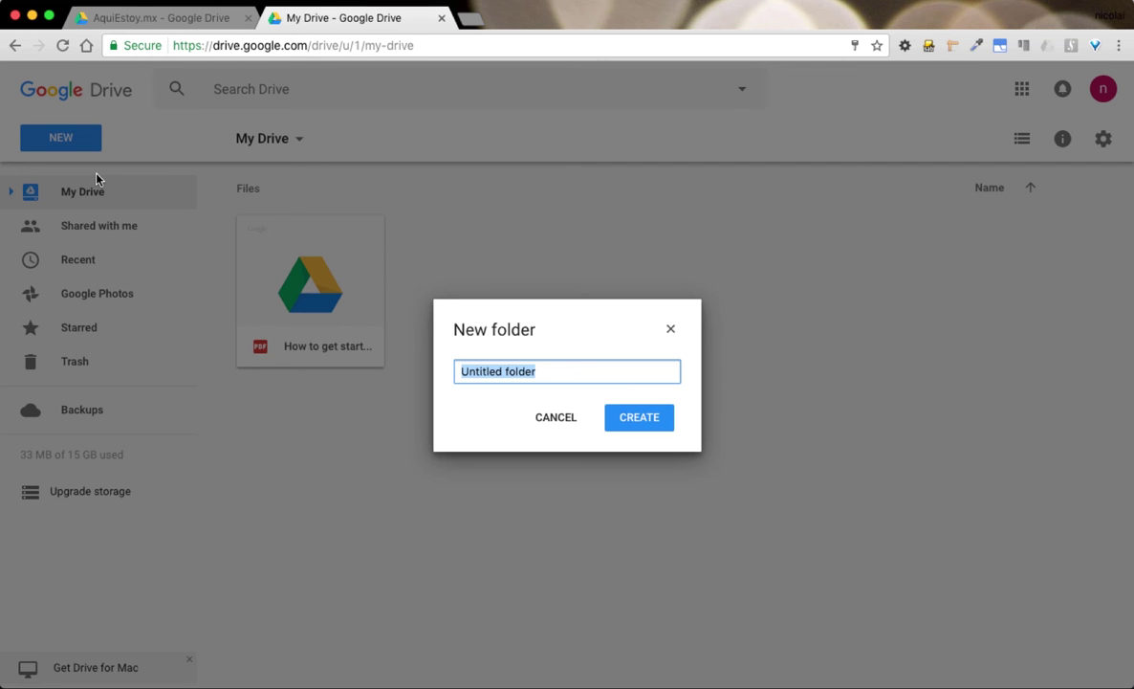
type("Personal Fies")
key("BackSpace")
key("BackSpace")
type("les")
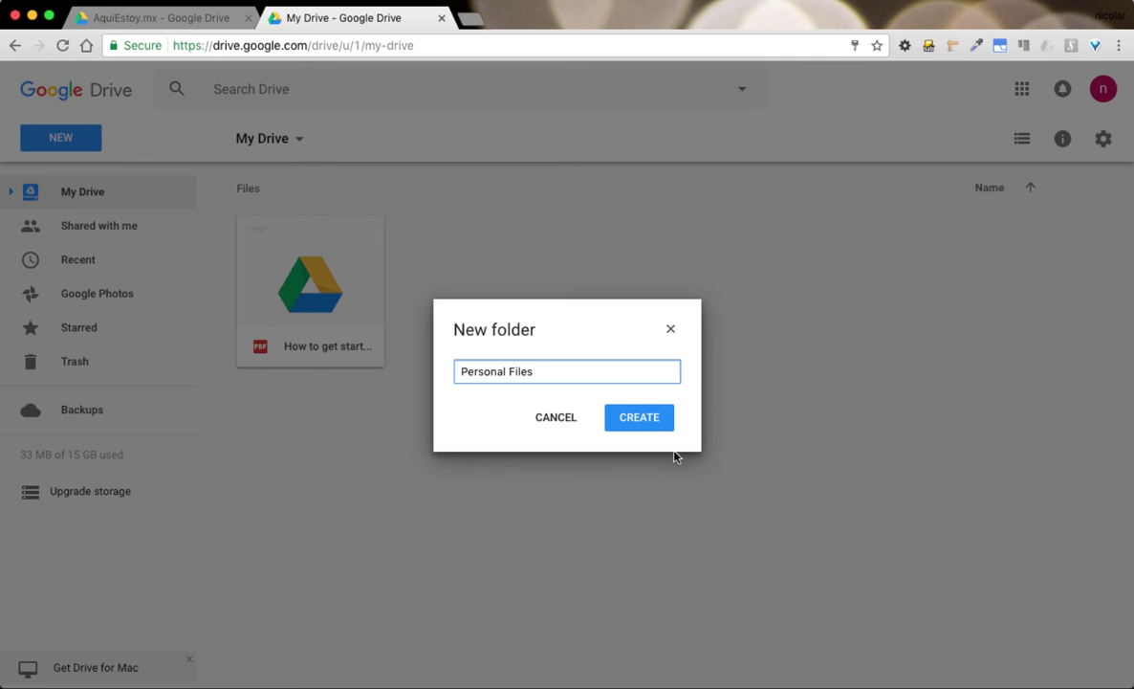
left_click(640, 421)
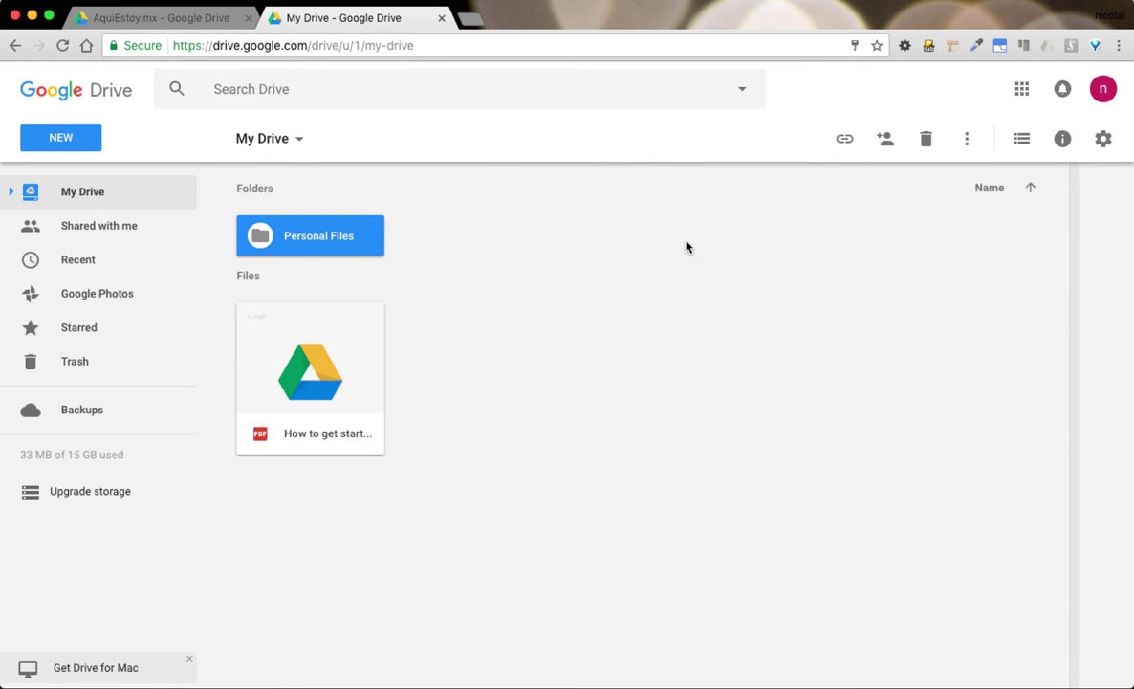
Step: Create a second folder named 'Work Files', then select Personal Files
left_click(70, 143)
left_click(110, 176)
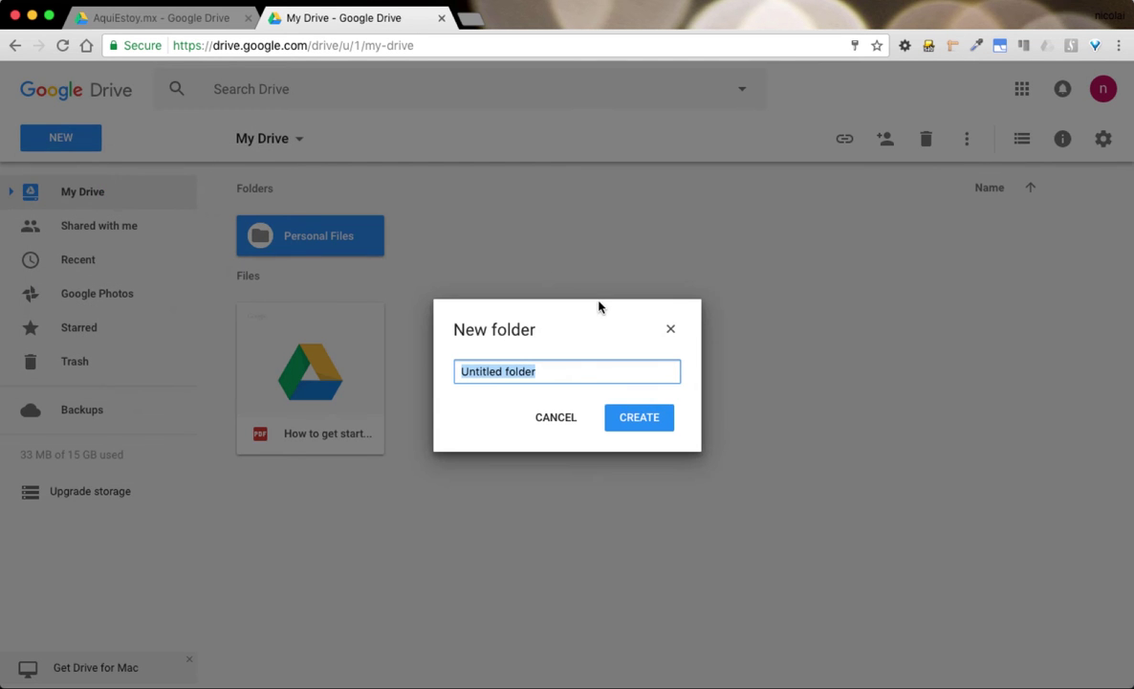
type("Work Files")
left_click(639, 421)
left_click(335, 240)
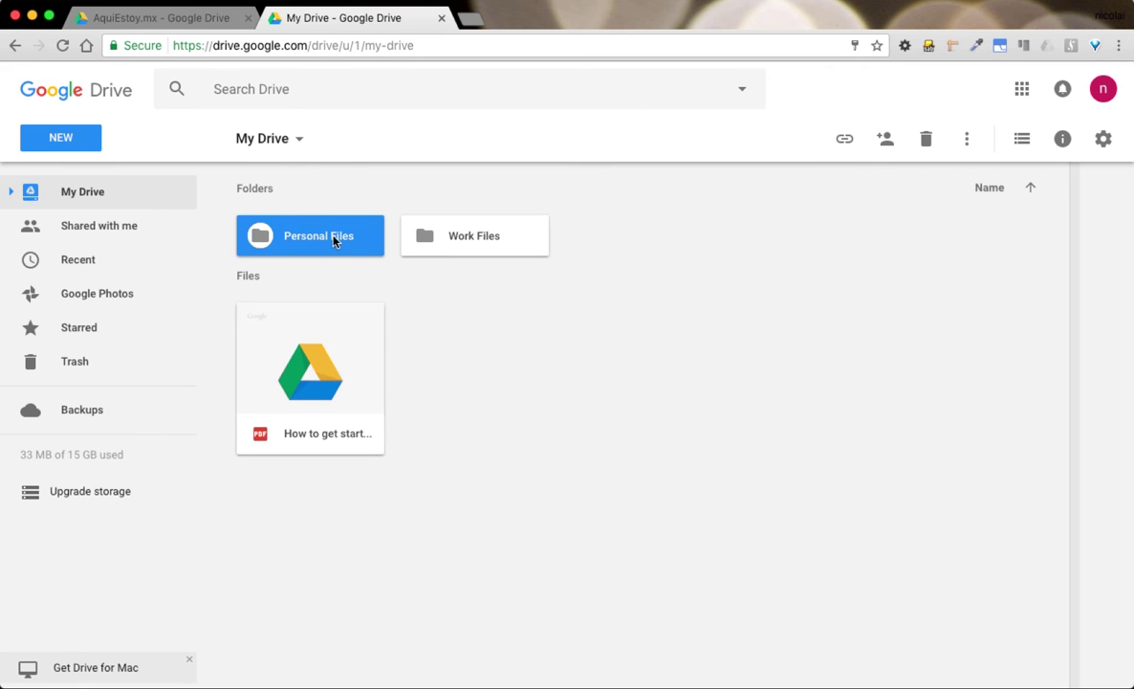
Step: Open the Personal Files folder and bring up the context menu in its empty area
double_click(334, 240)
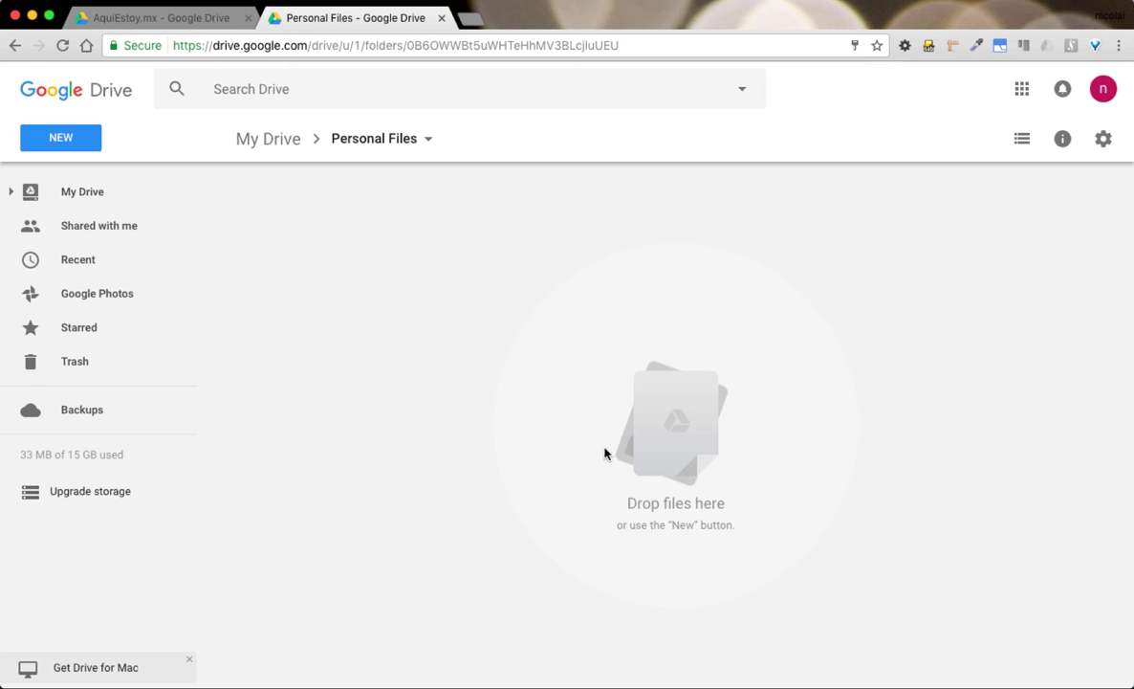
right_click(460, 353)
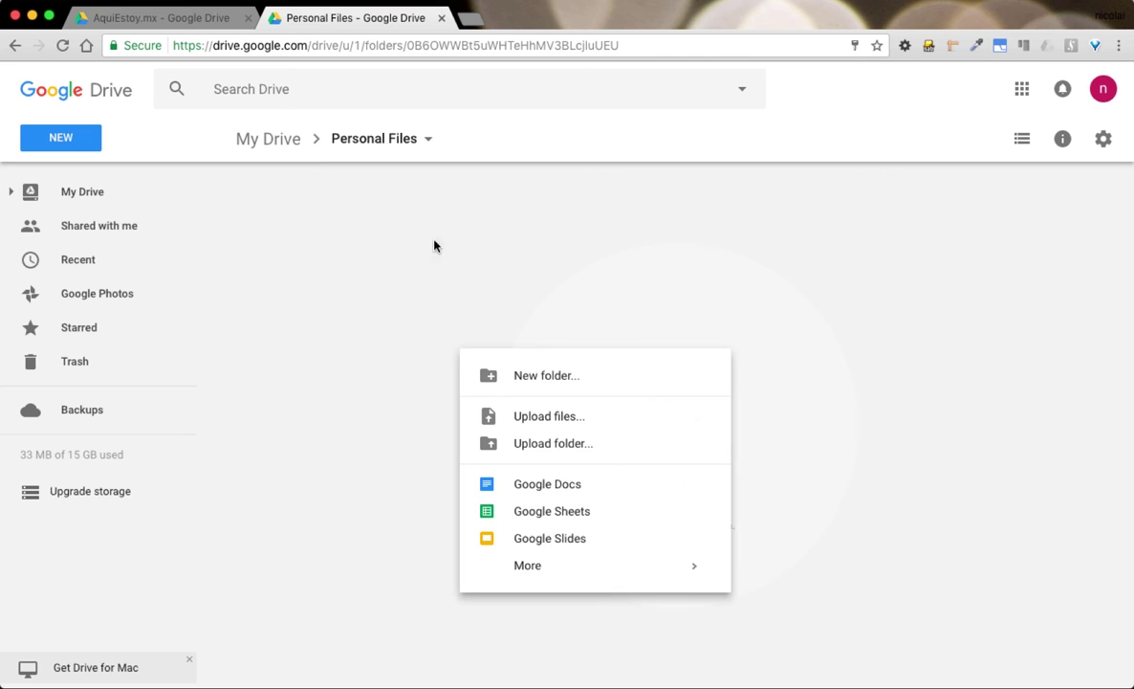
Step: Upload Anexo20.doc, dog_funny.jpeg and email.html from the Desktop via Upload files
left_click(542, 417)
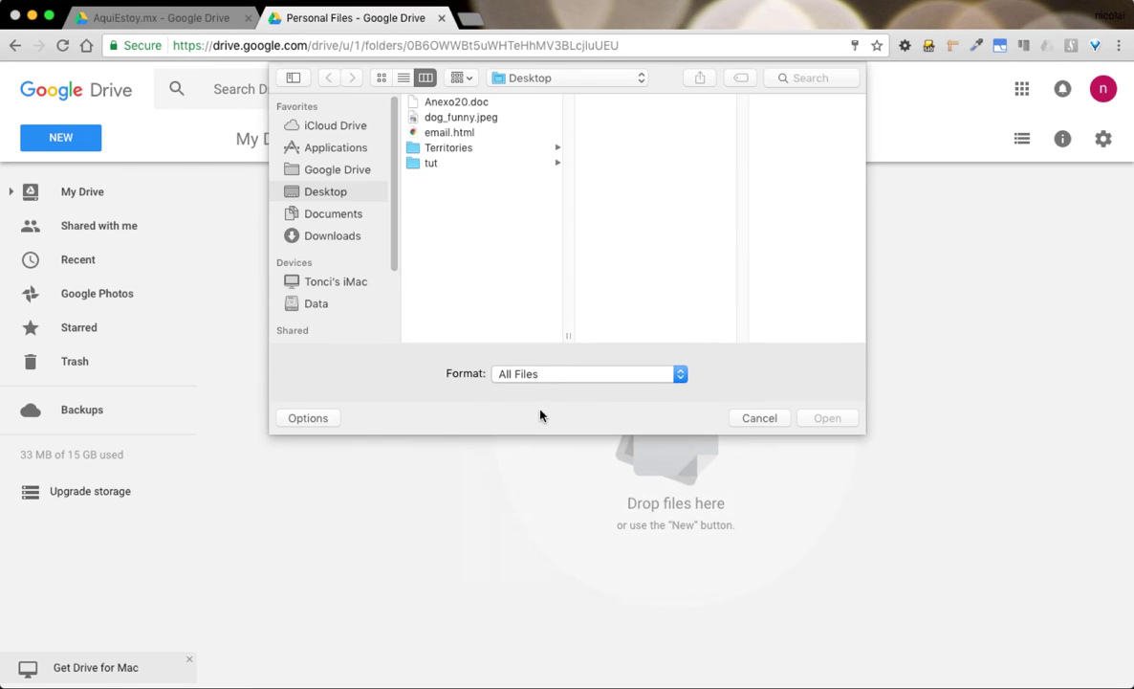
left_click(445, 103)
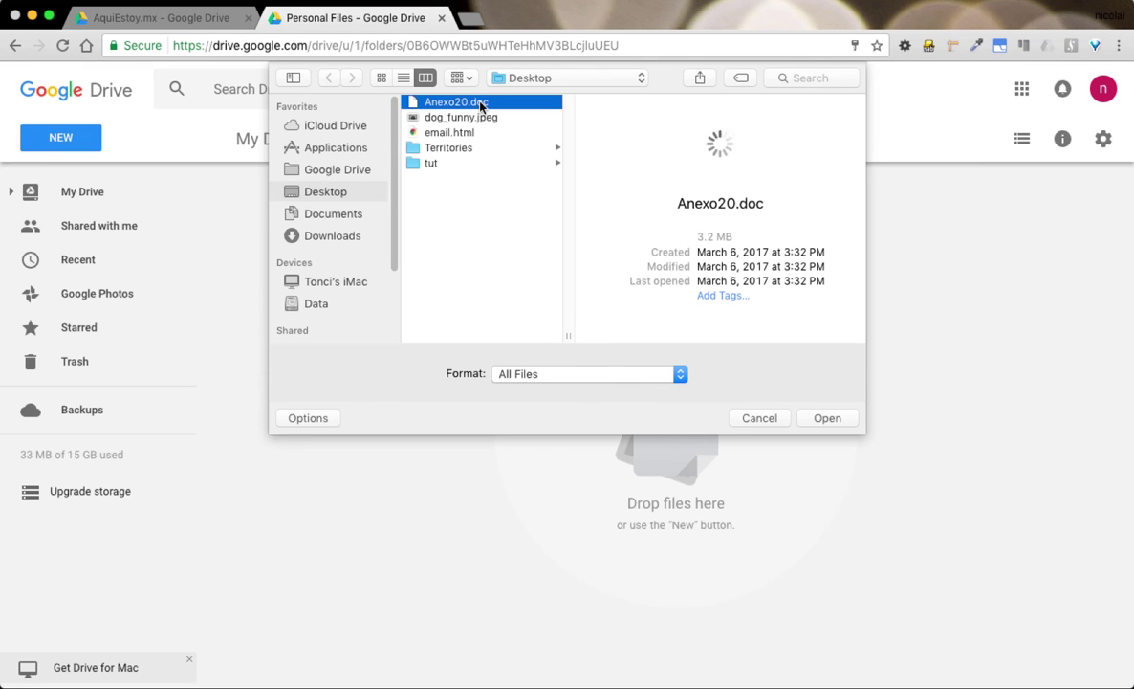
left_click(487, 119, "shift")
left_click(463, 134, "shift")
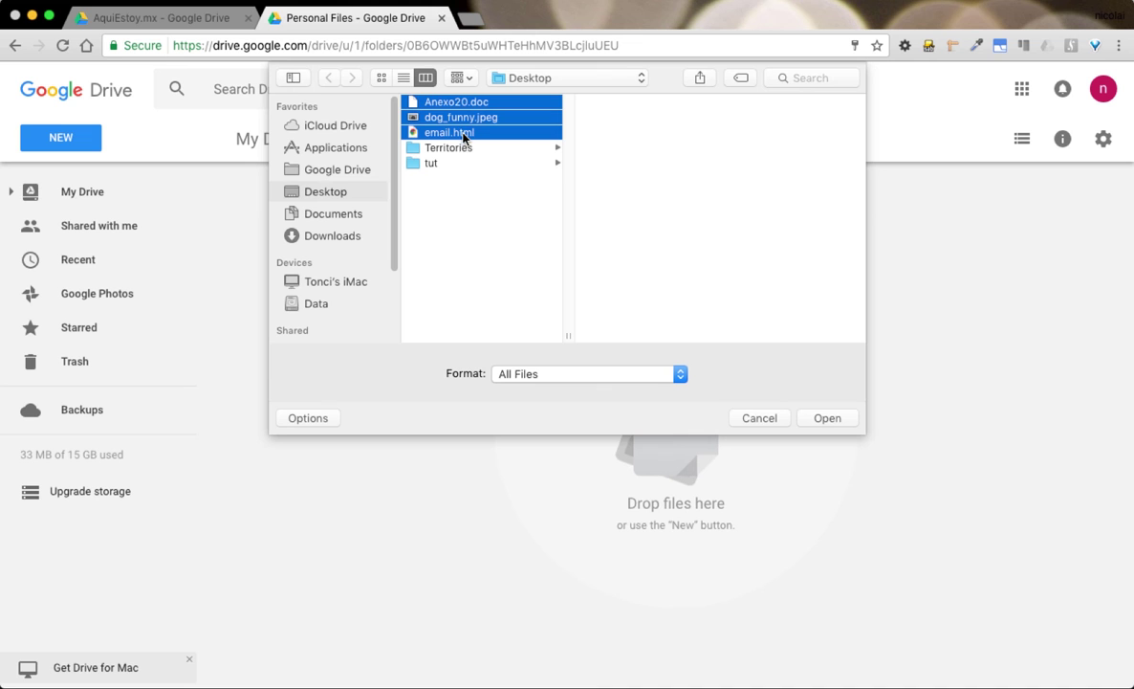
left_click(816, 422)
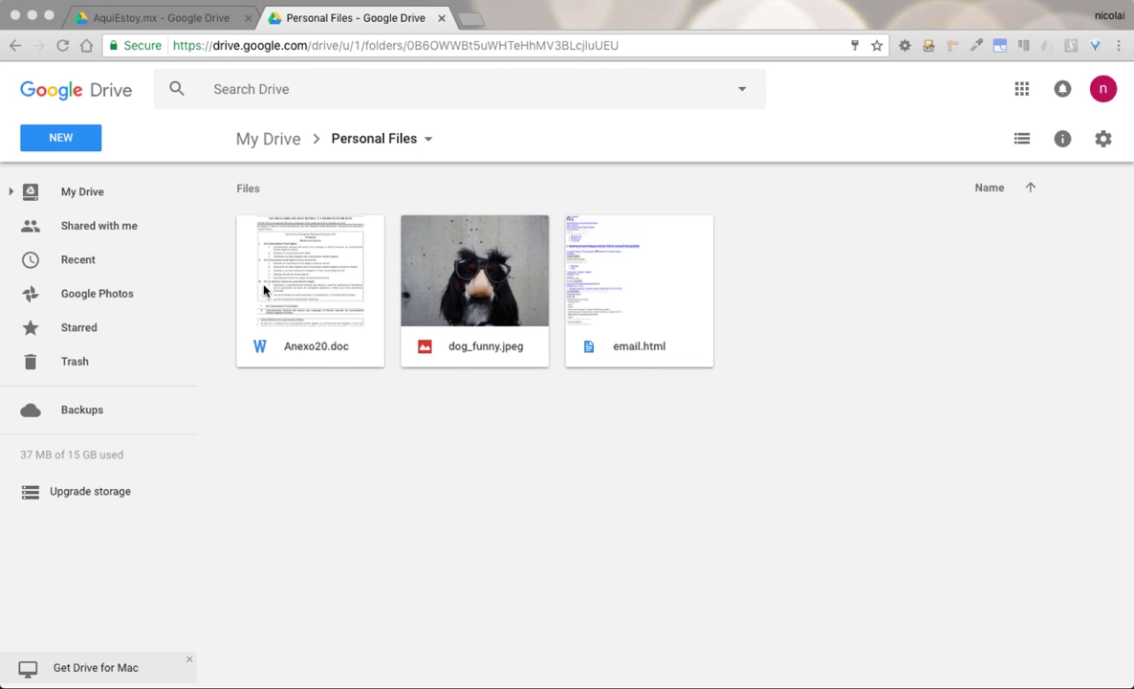
Step: Open the NEW menu in Personal Files to start a new Google Doc
left_click(84, 139)
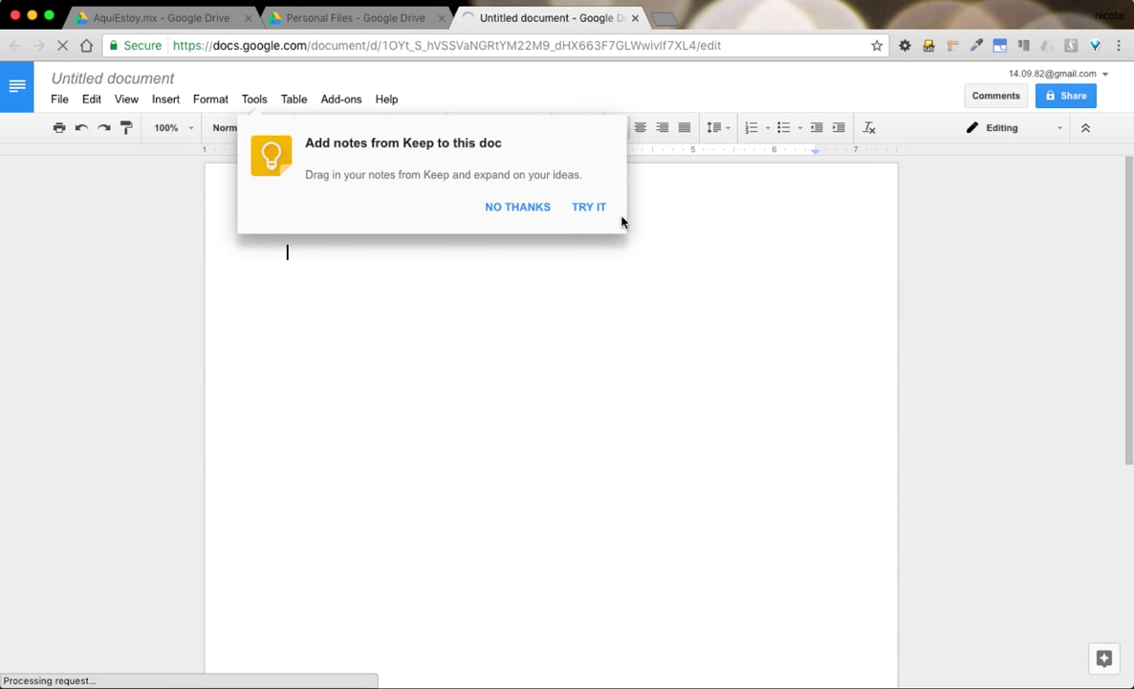
Step: Dismiss the Keep suggestion and retitle the untitled document 'my first doc'
left_click(518, 207)
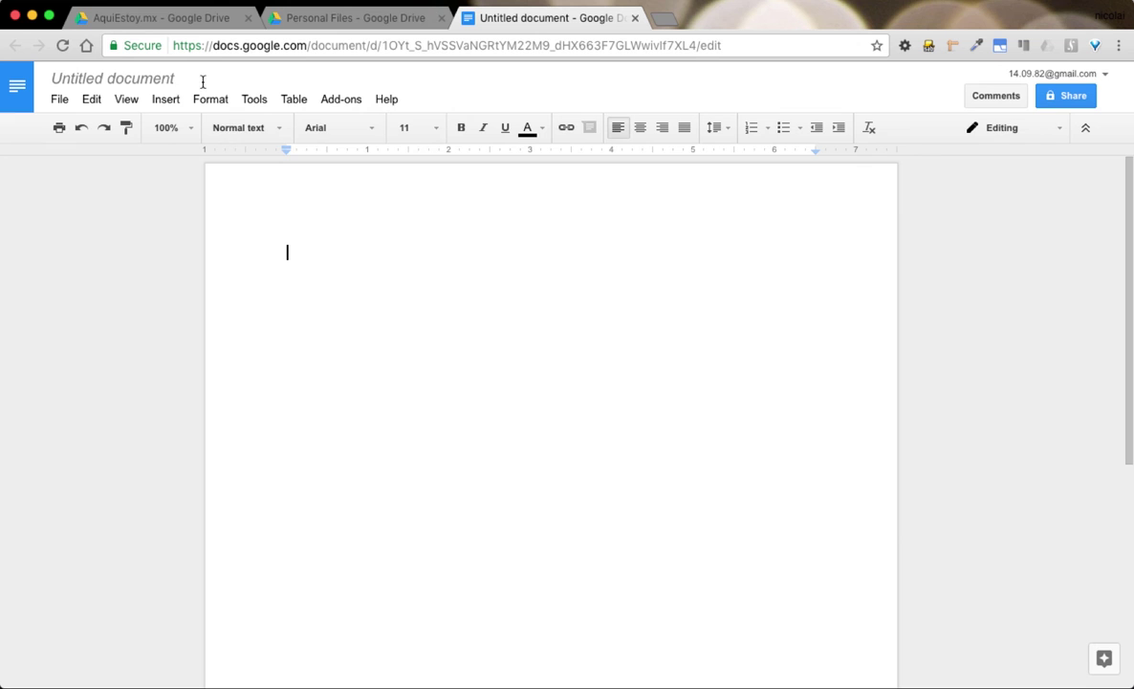
left_click(168, 83)
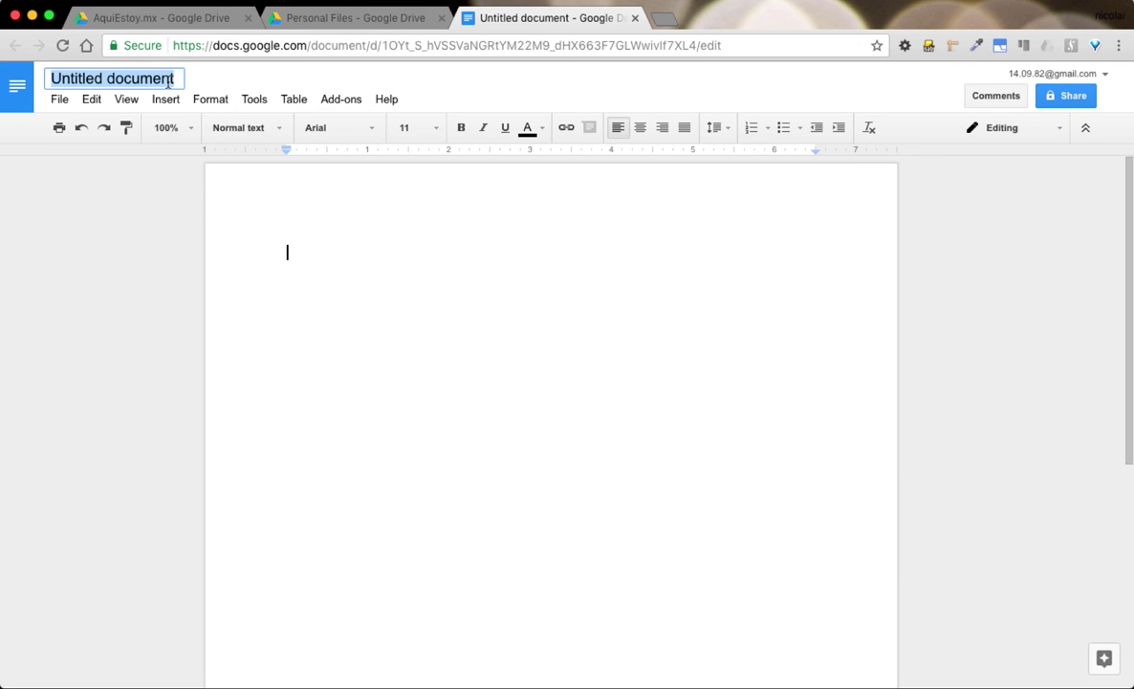
type("my first doc")
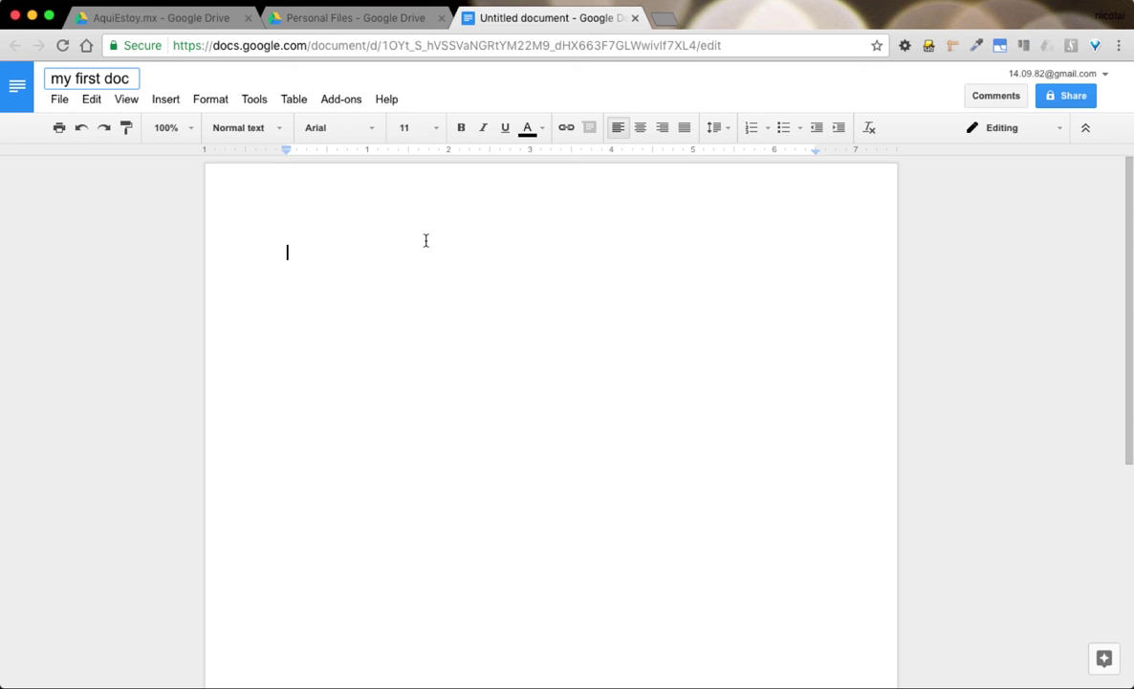
key("Return")
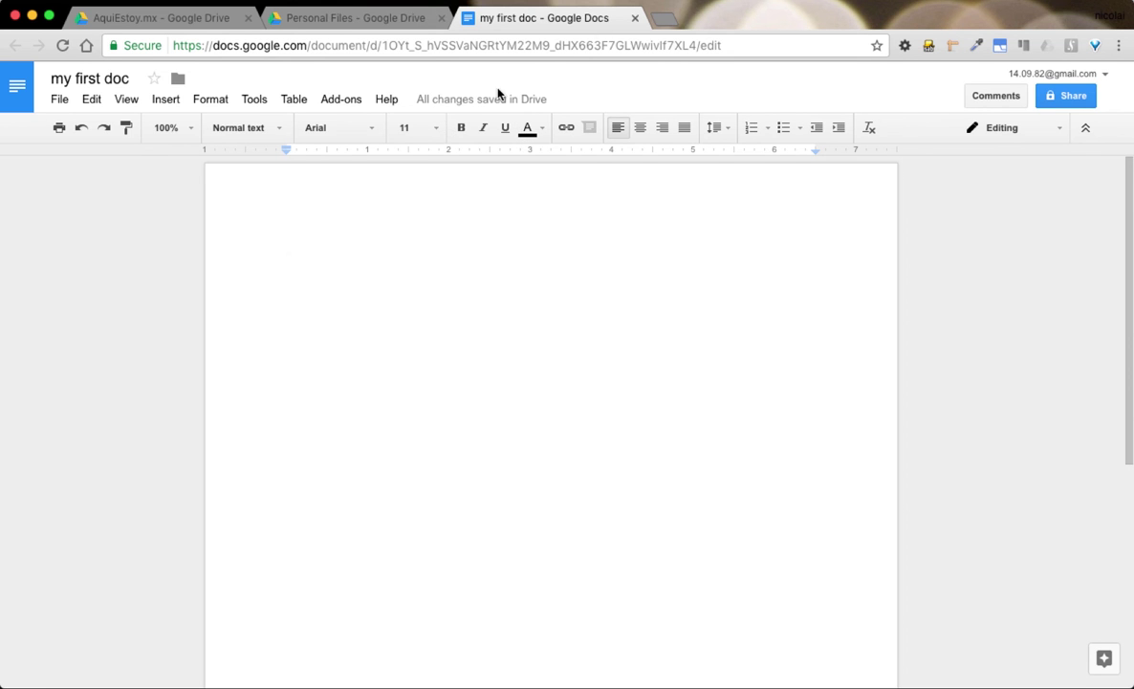
left_click(634, 17)
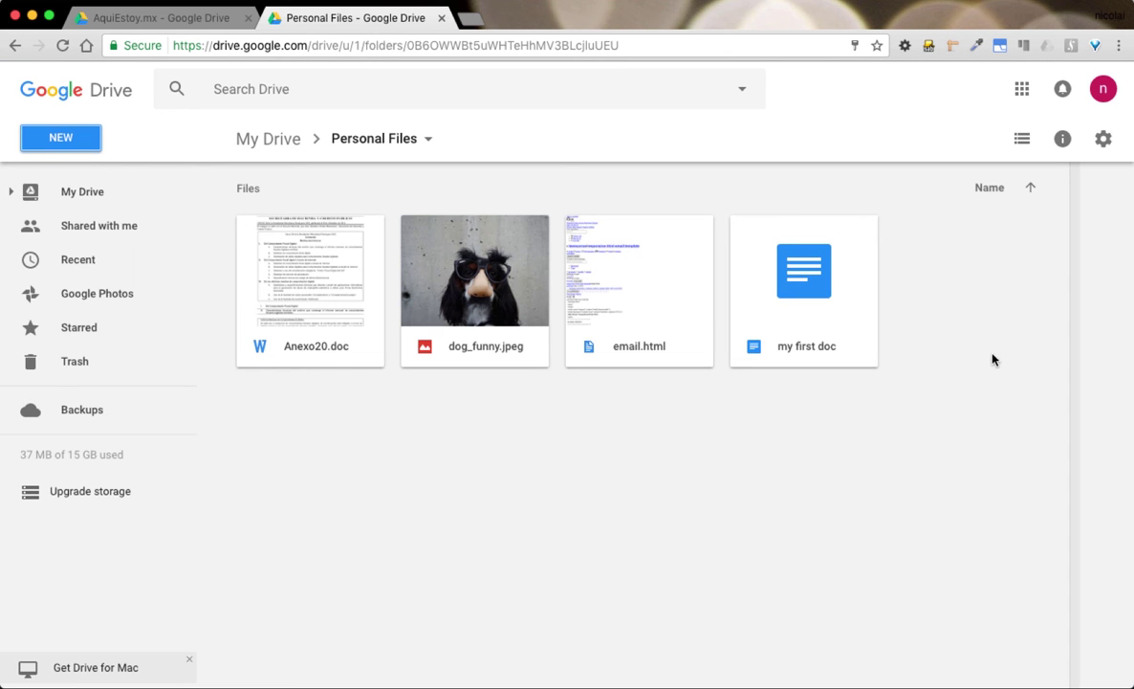